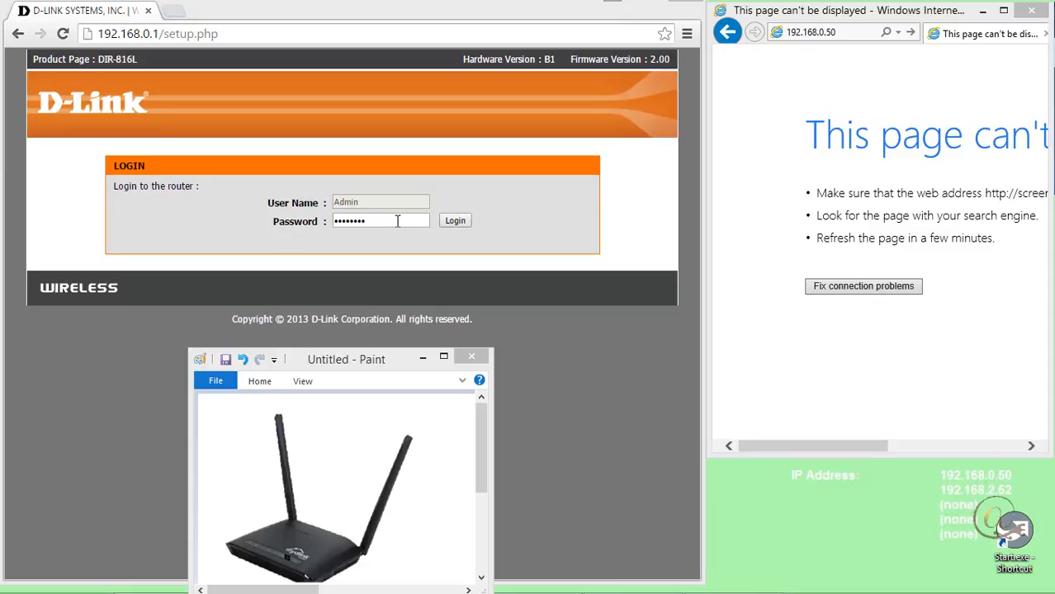
Log in to the router and open the manual wireless connection setup.
left_click(461, 223)
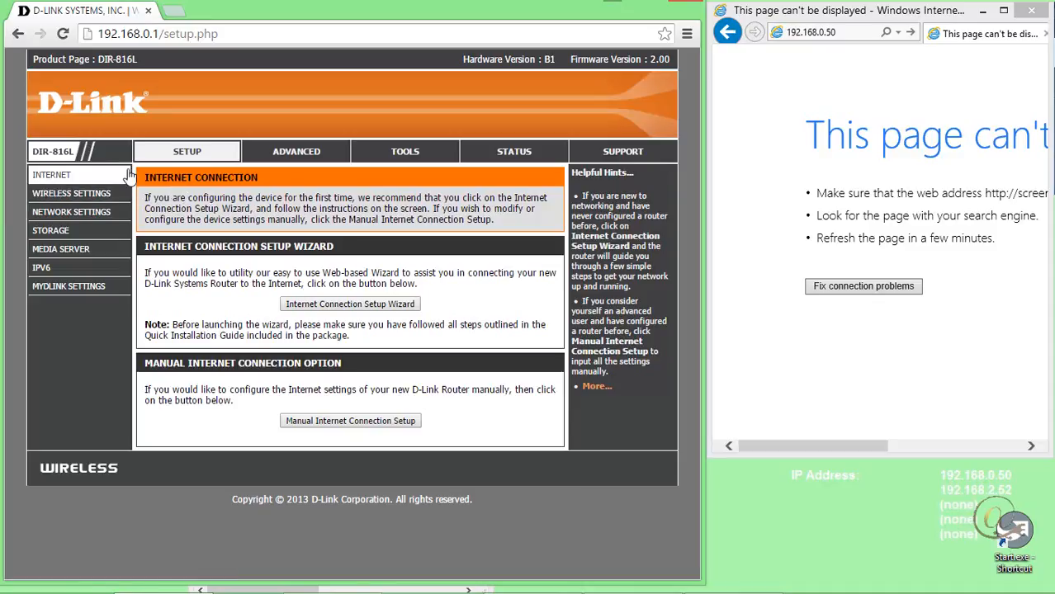
left_click(70, 196)
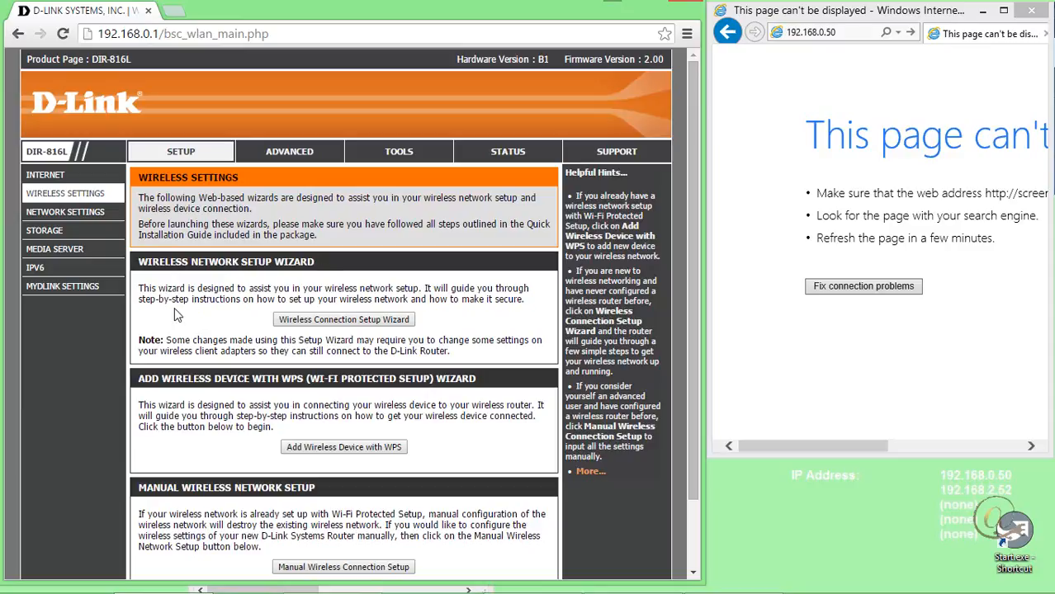
scroll(332, 509, "down", 2)
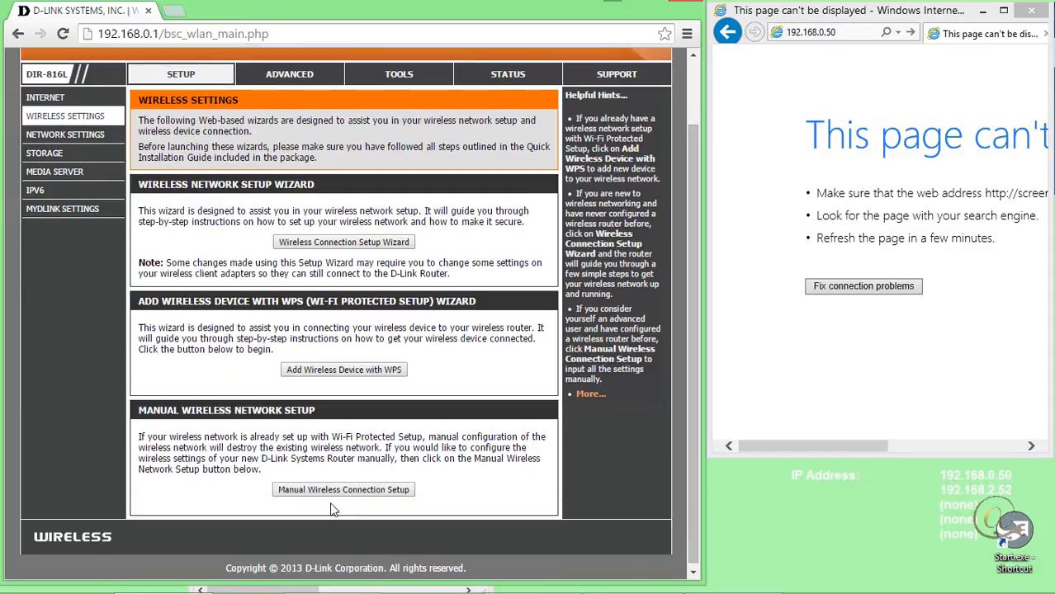
left_click(331, 490)
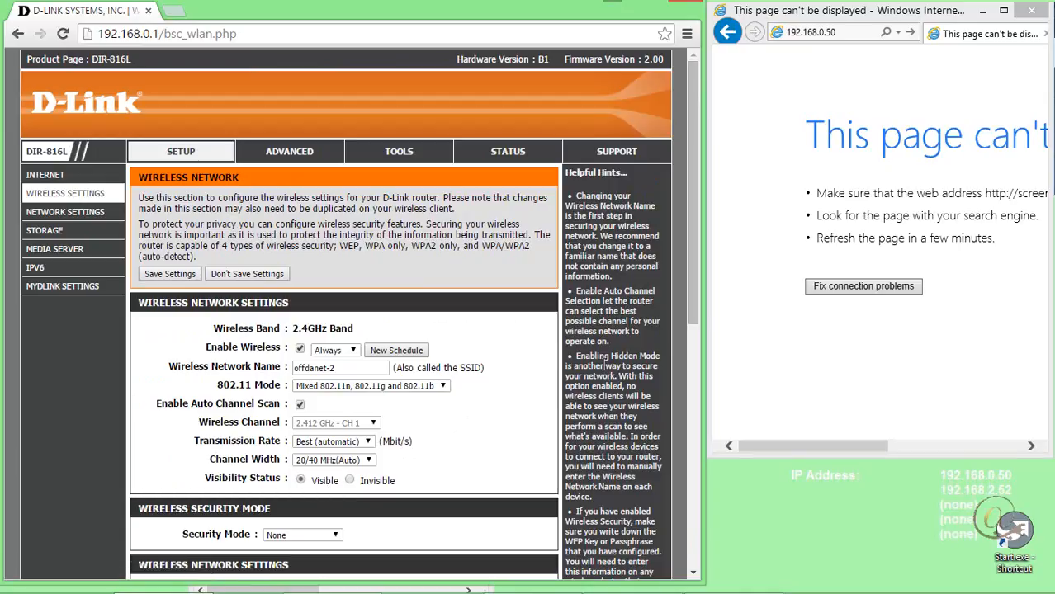
Review the wireless settings for both bands and the 802.11 modes available for the 2.4GHz band.
scroll(582, 369, "down", 3)
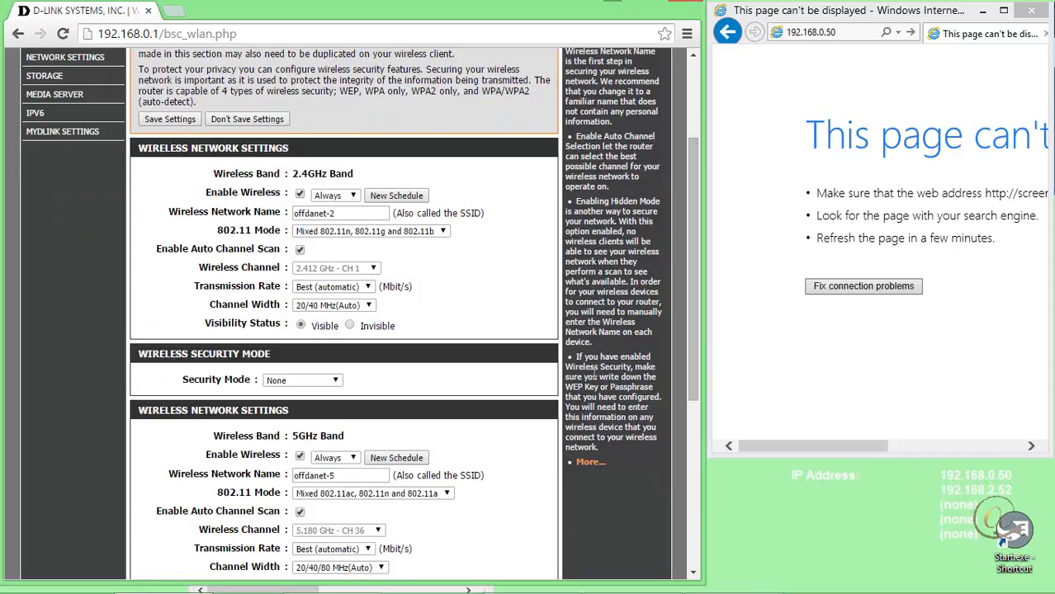
scroll(594, 373, "down", 1)
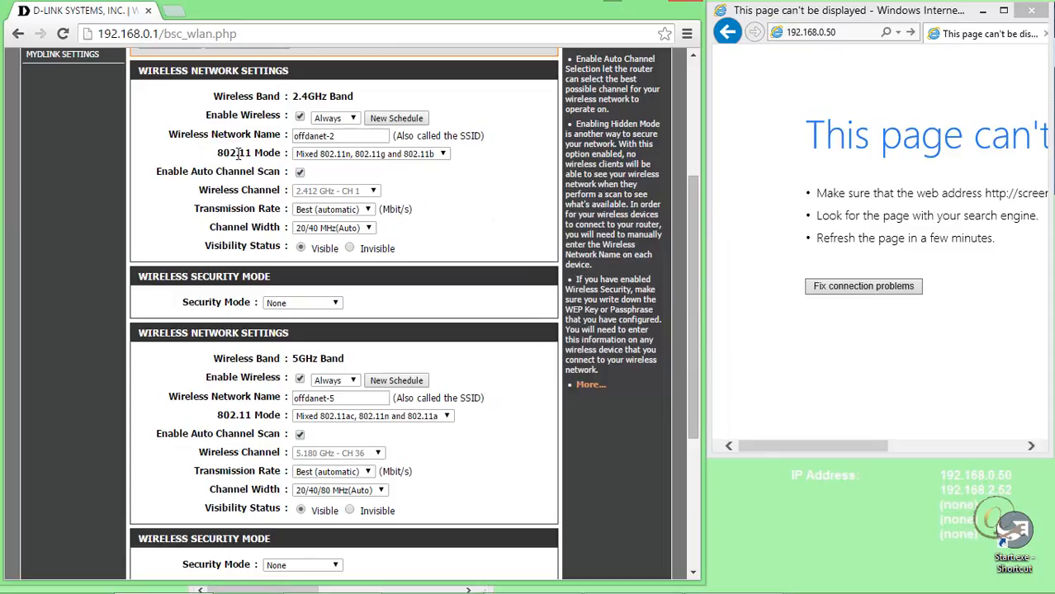
left_click(440, 155)
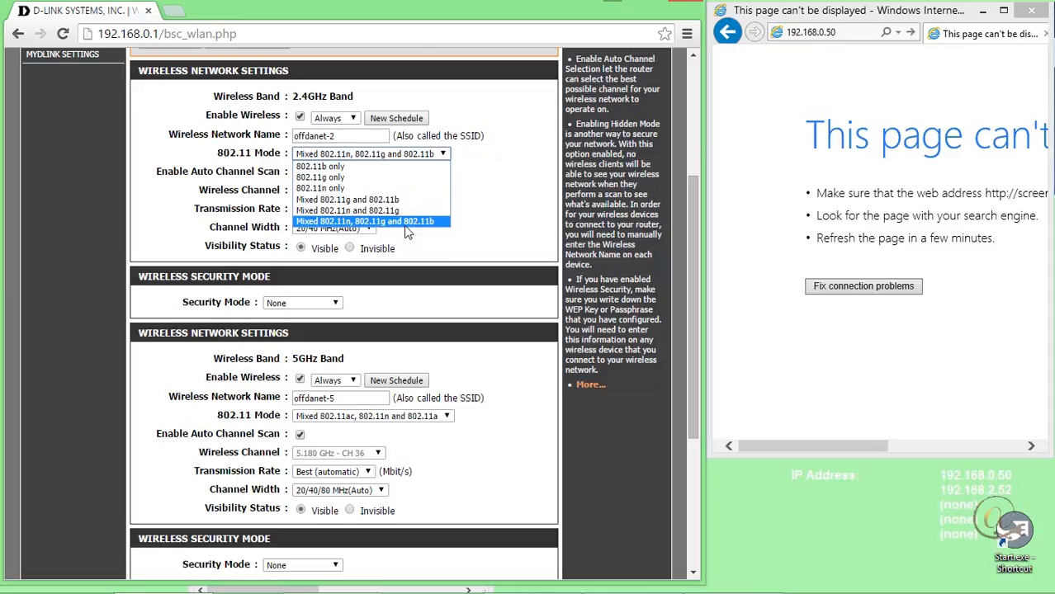
left_click(501, 222)
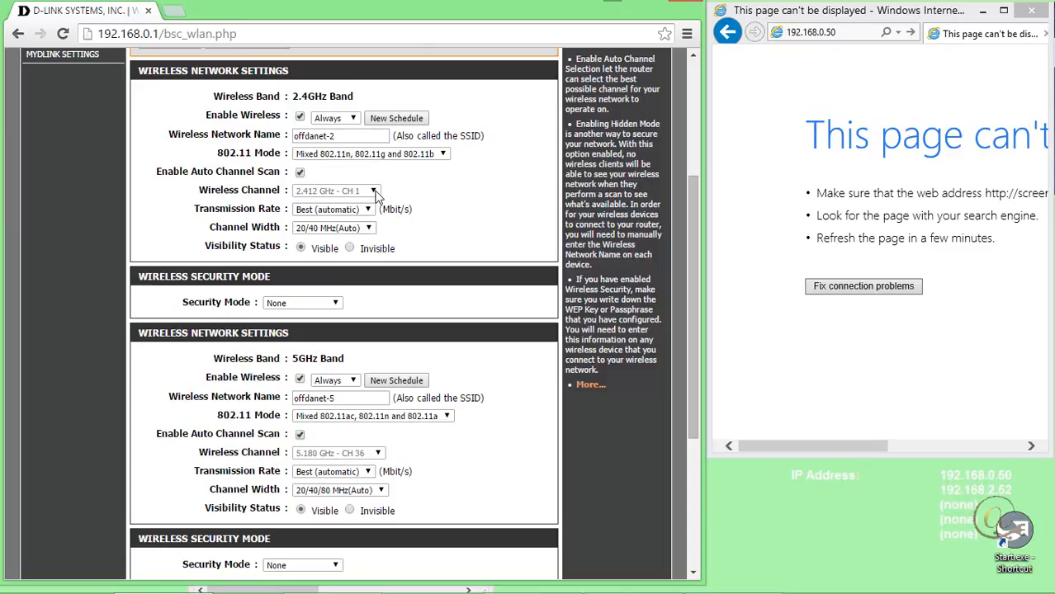
Temporarily disable auto channel scan on the 2.4GHz band to view the selectable wireless channels.
left_click(299, 172)
left_click(375, 190)
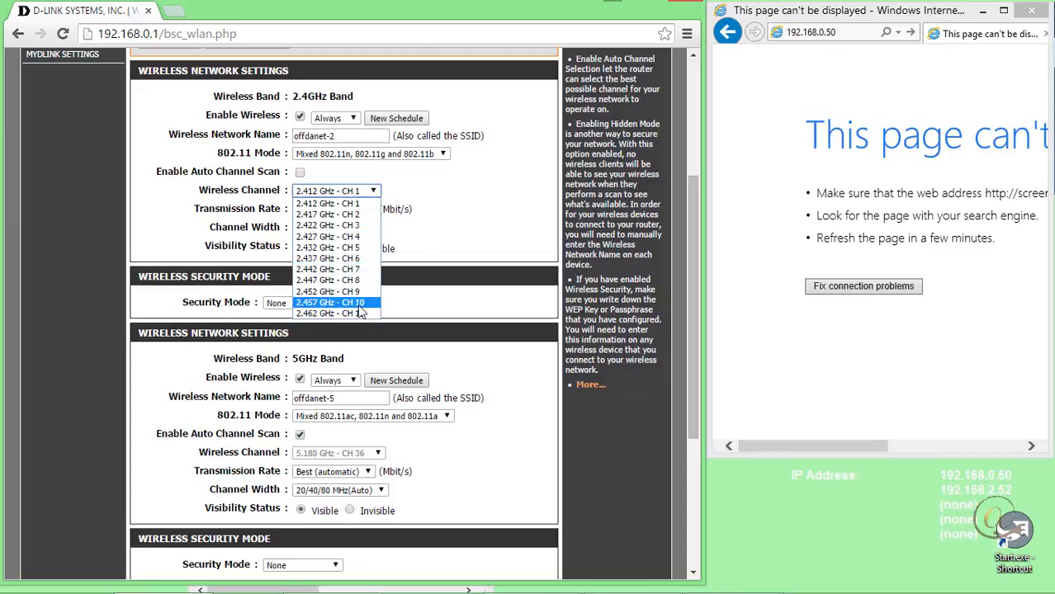
left_click(490, 189)
left_click(299, 172)
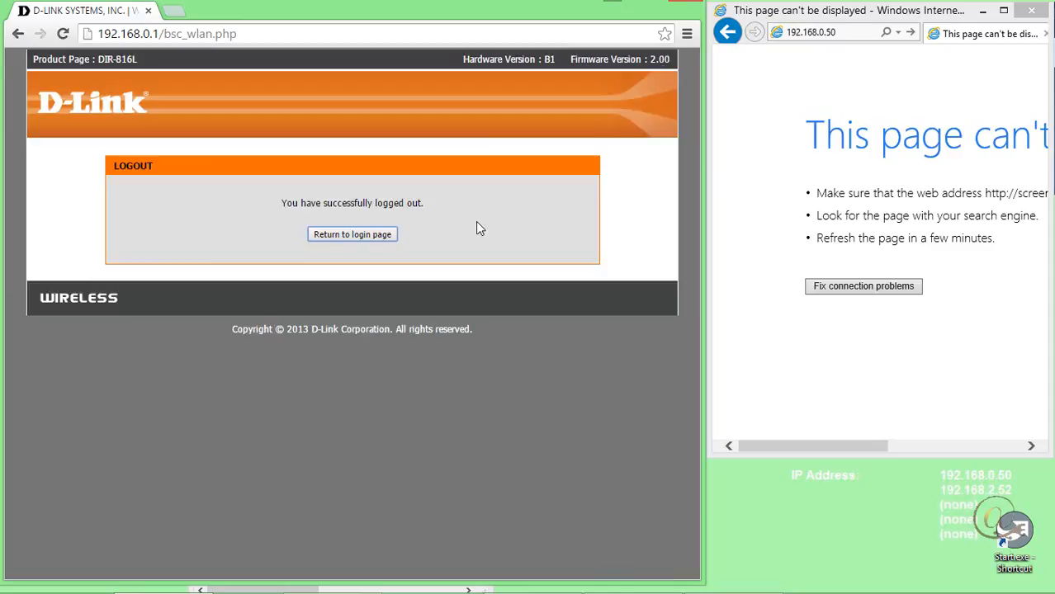
Return to the login page and log back in to the router with the admin password.
left_click(367, 235)
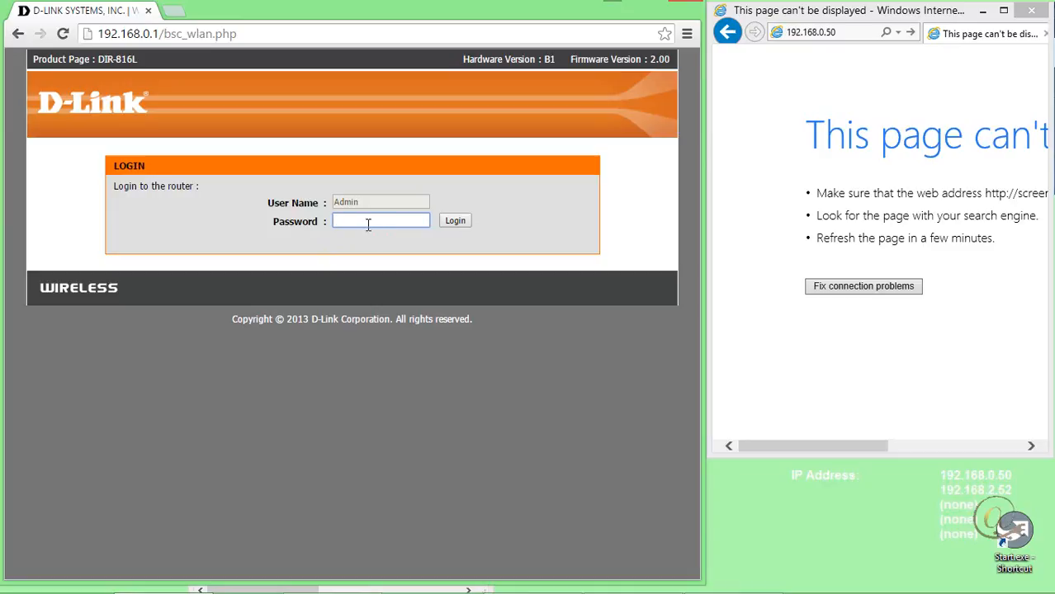
key("Return")
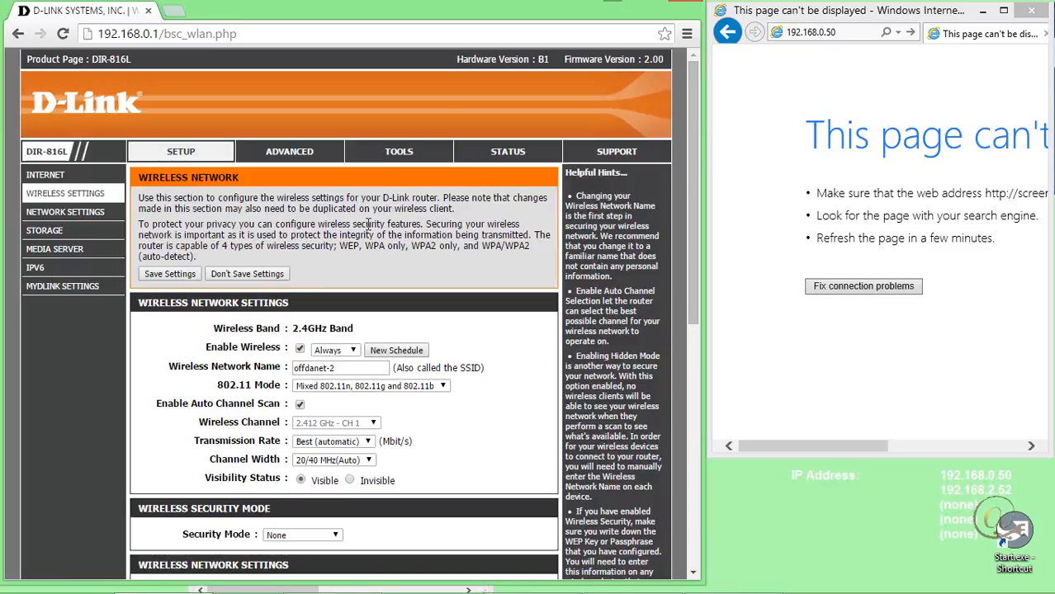
Set the security mode of the 5GHz wireless network to WPA-Personal.
scroll(464, 477, "down", 1)
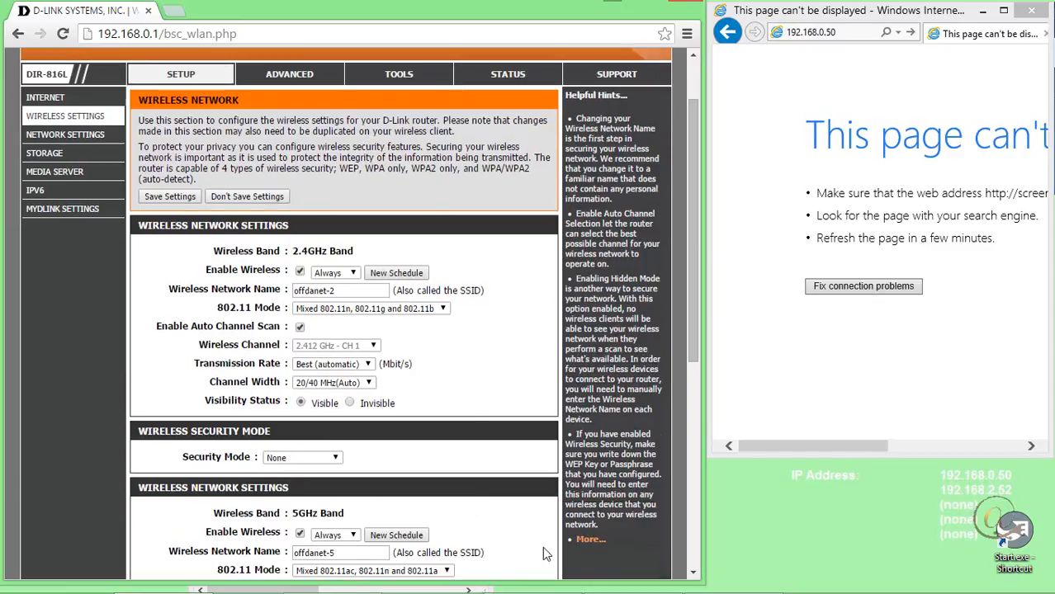
scroll(464, 477, "down", 1)
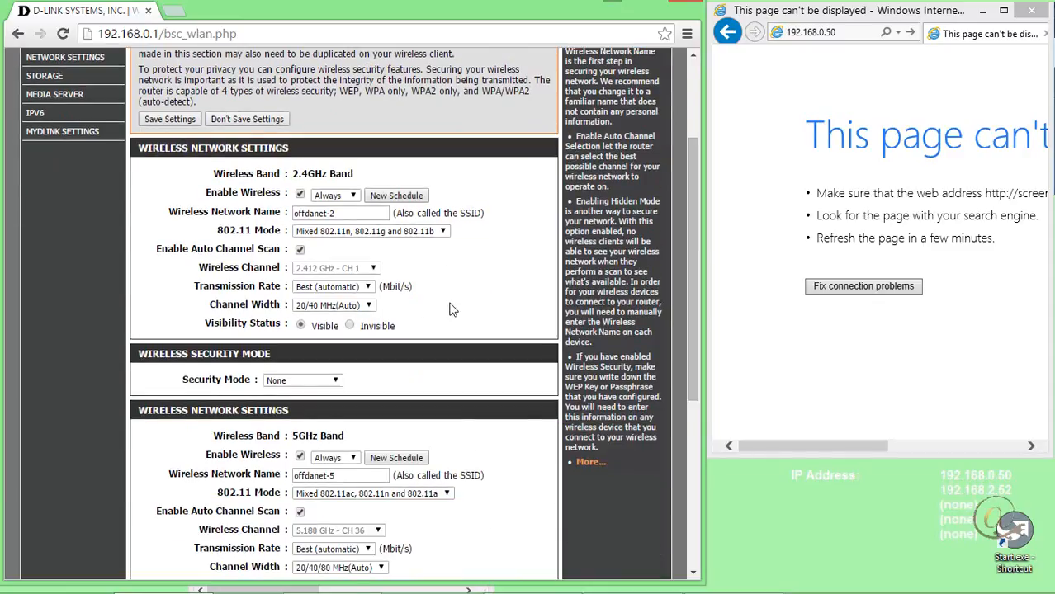
scroll(457, 447, "down", 1)
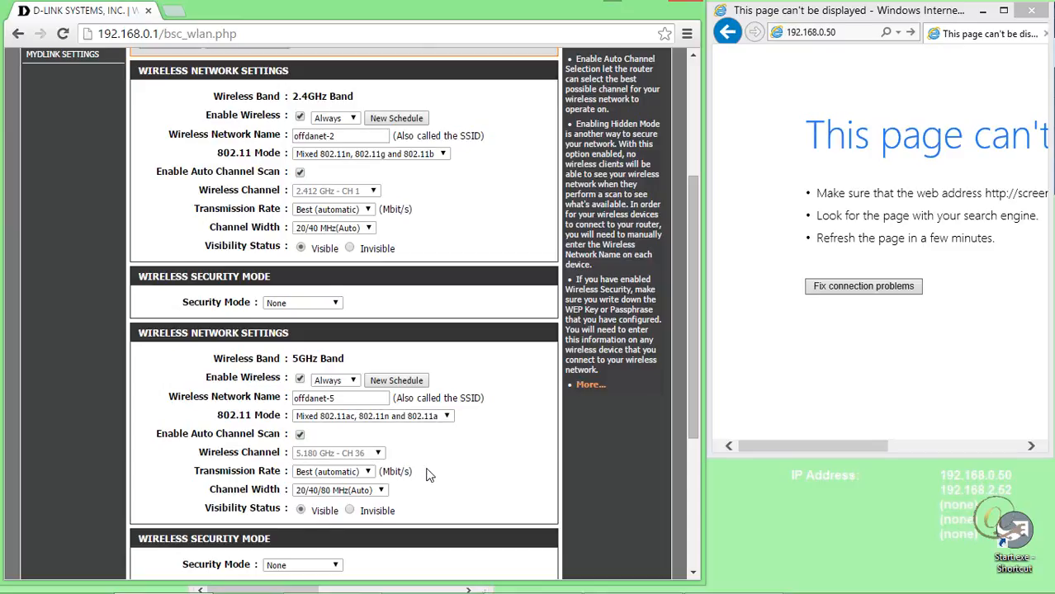
scroll(427, 474, "down", 1)
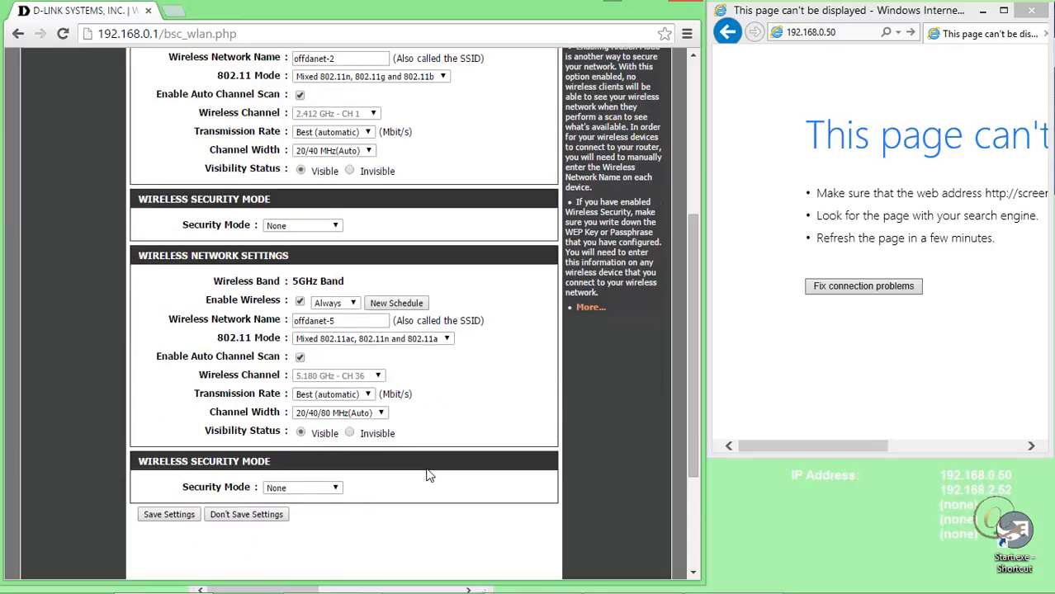
left_click(336, 488)
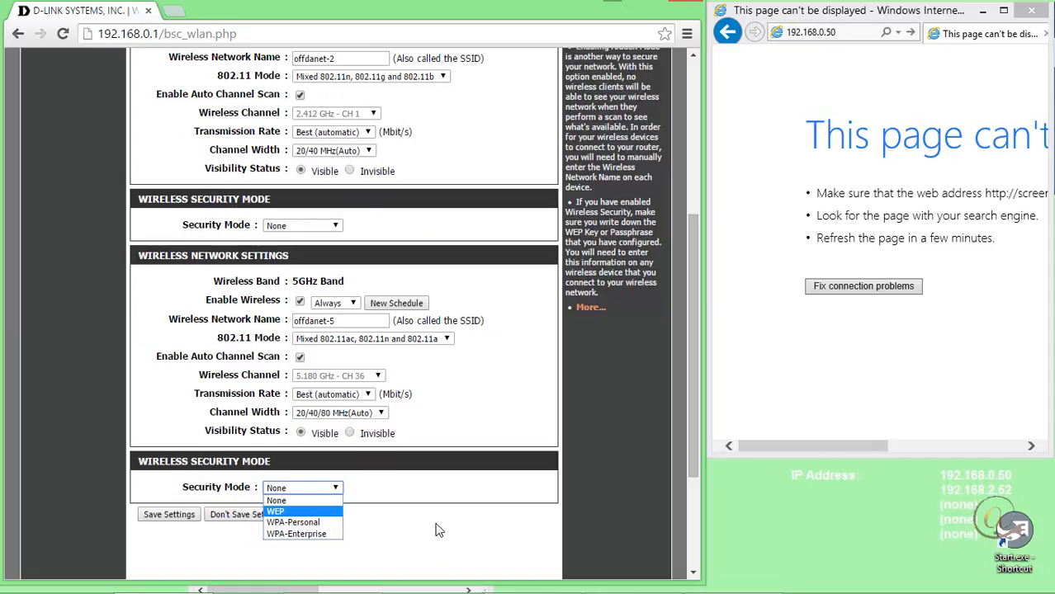
left_click(314, 522)
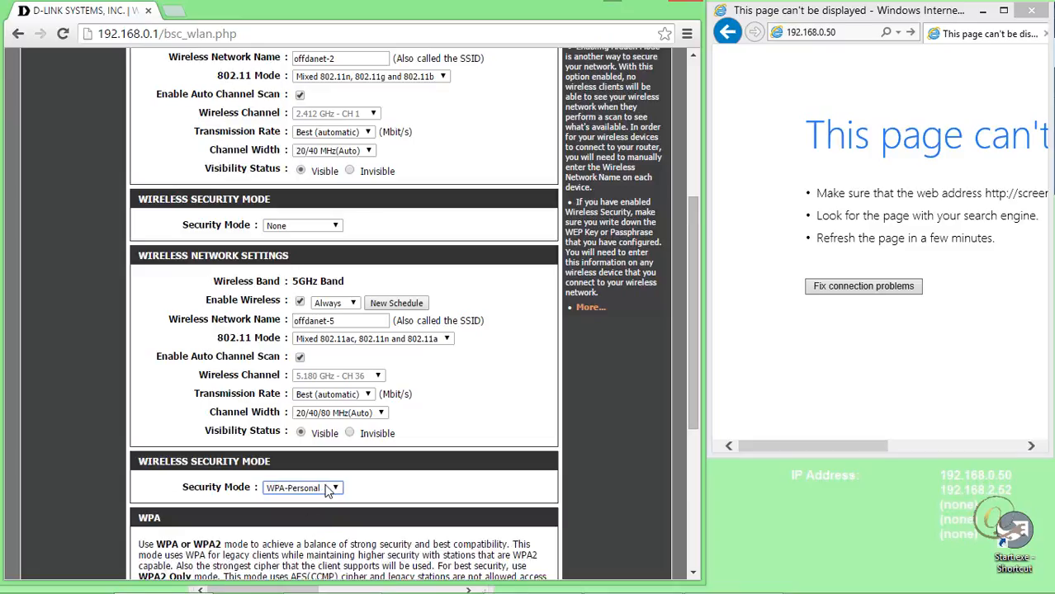
Review the WPA and pre-shared key options, and set the 5GHz network's security mode back to None.
scroll(427, 491, "down", 2)
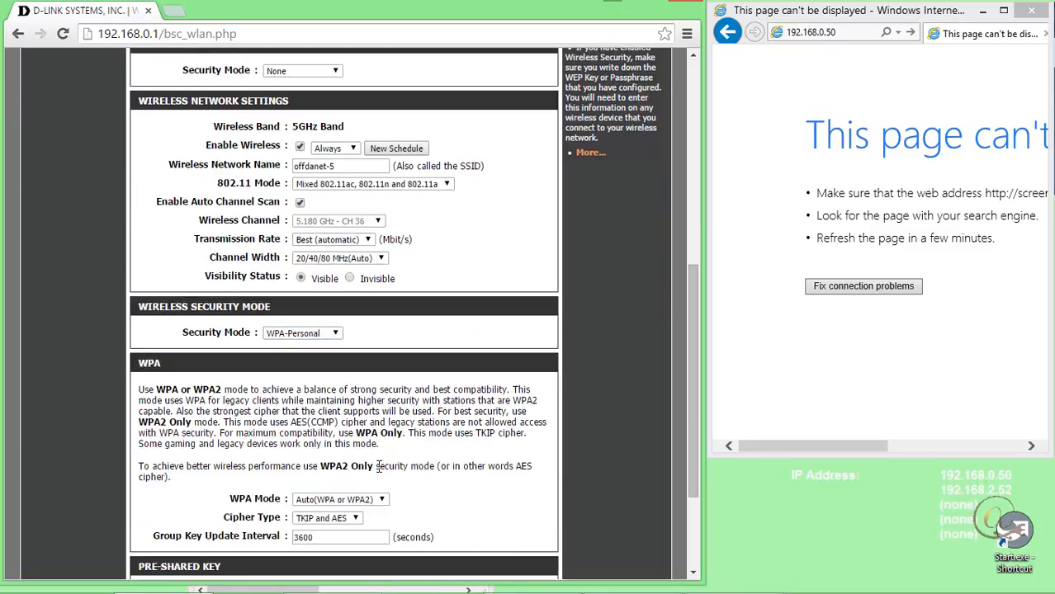
scroll(474, 501, "down", 1)
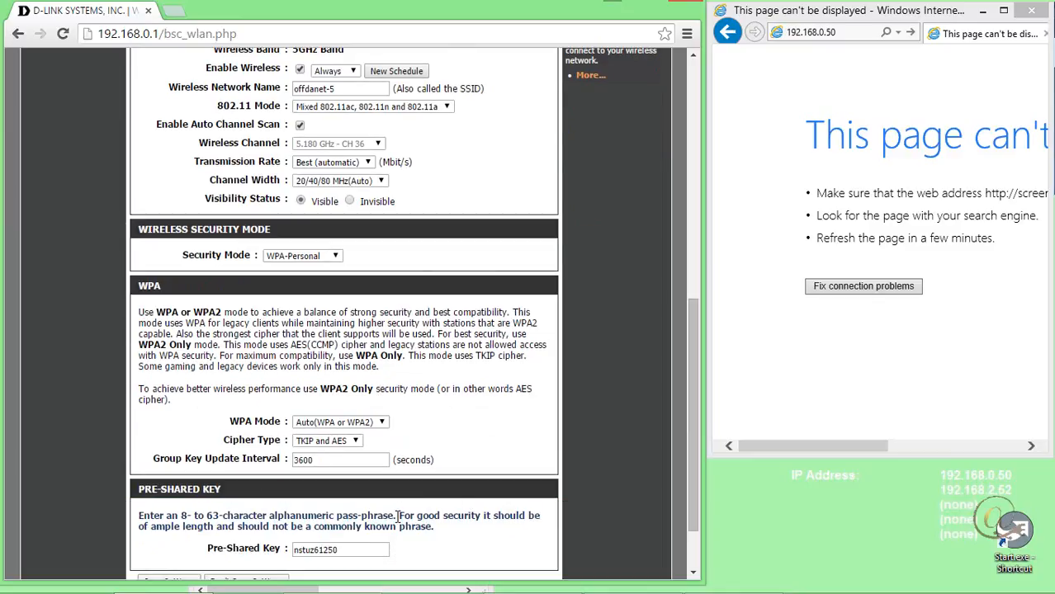
scroll(397, 516, "down", 1)
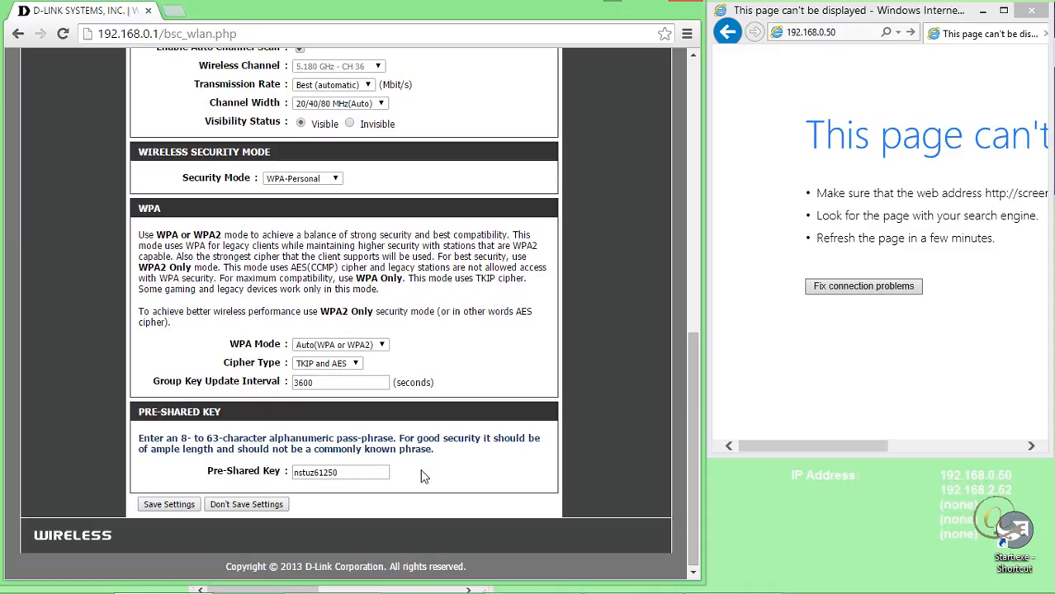
scroll(422, 477, "up", 2)
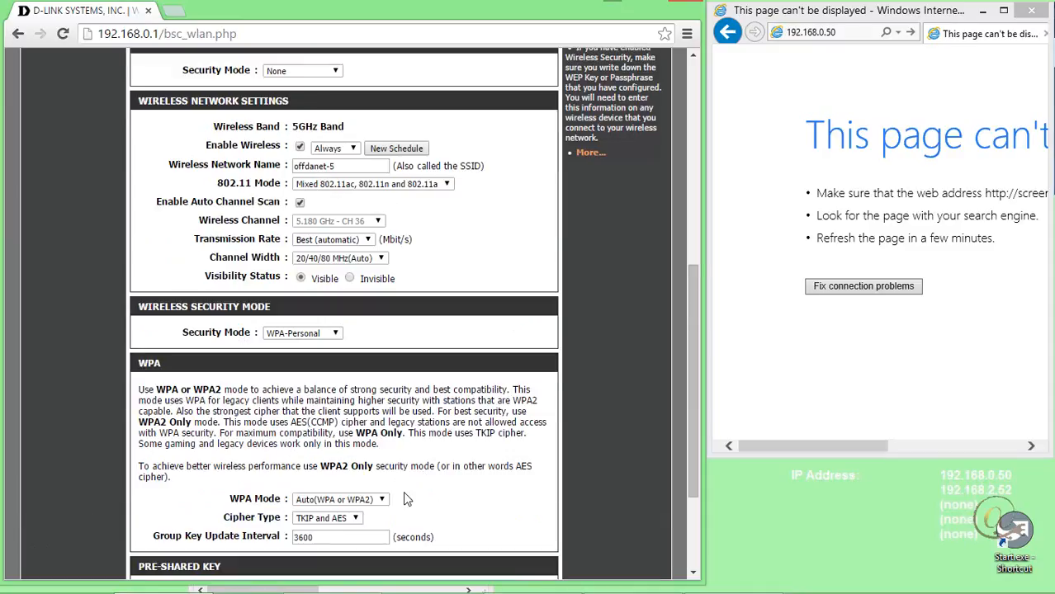
left_click(335, 334)
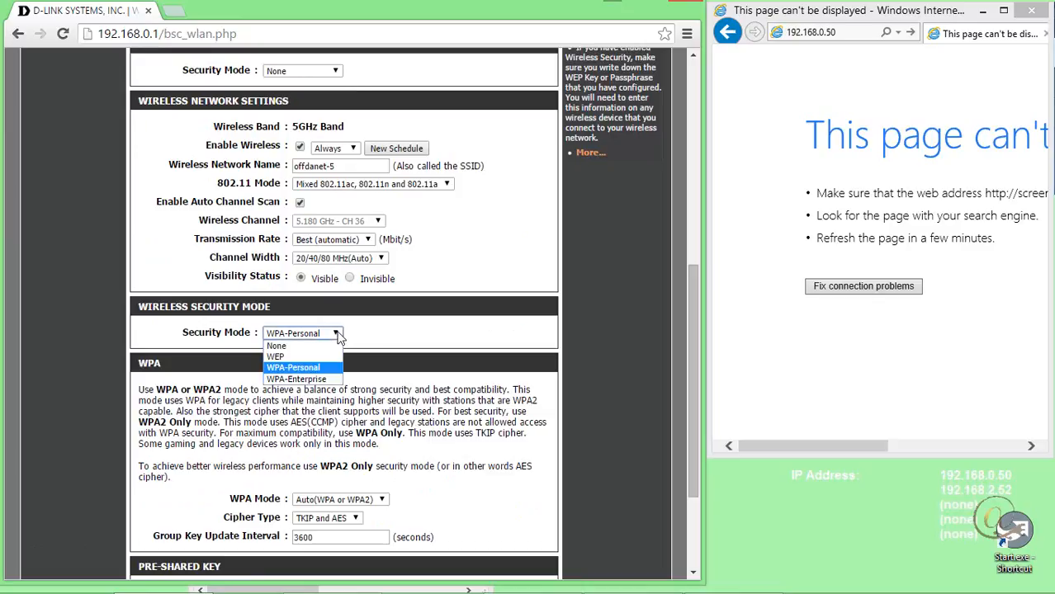
left_click(320, 347)
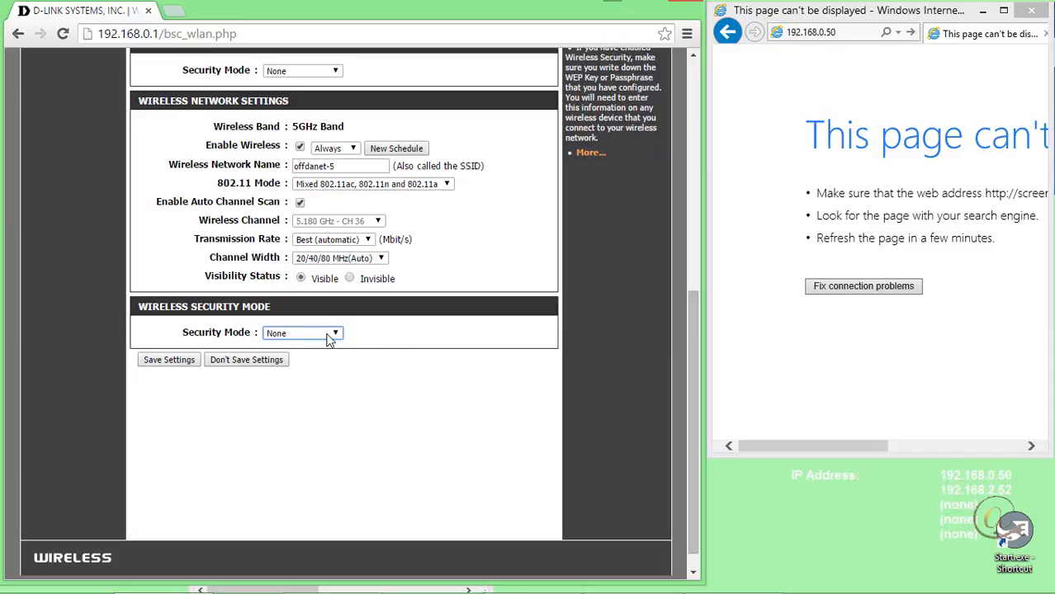
Open the router's network settings and examine the router address, DHCP IP address range and DHCP lease time.
scroll(402, 402, "up", 1)
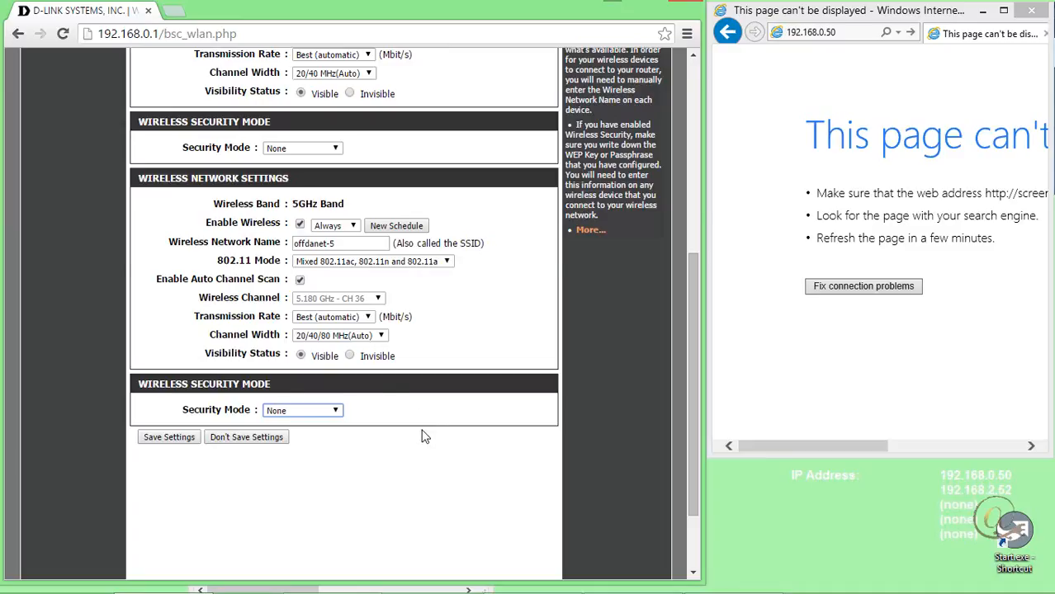
scroll(423, 435, "up", 2)
scroll(423, 435, "up", 3)
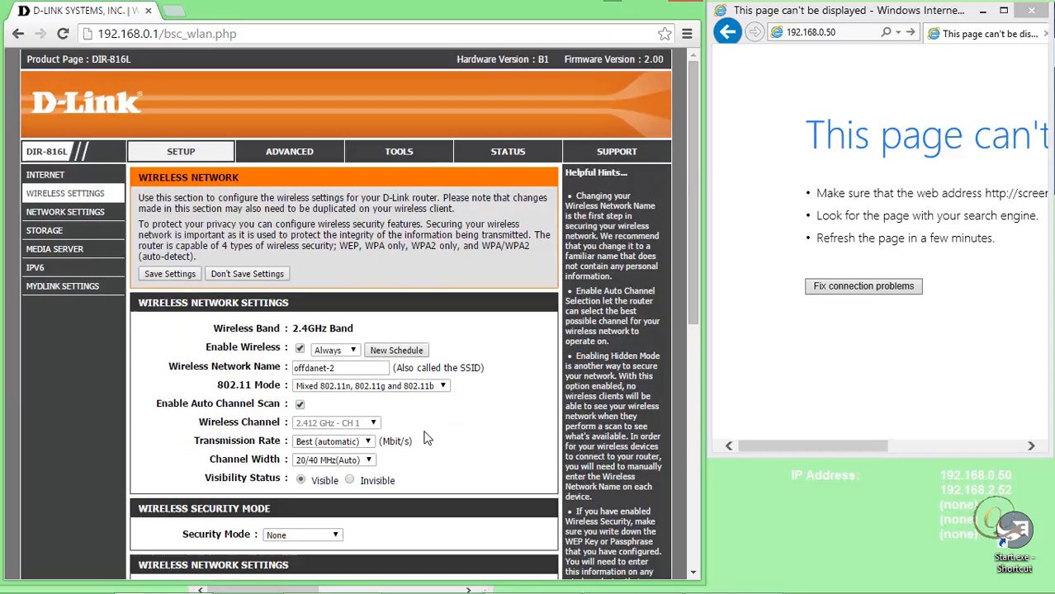
left_click(49, 217)
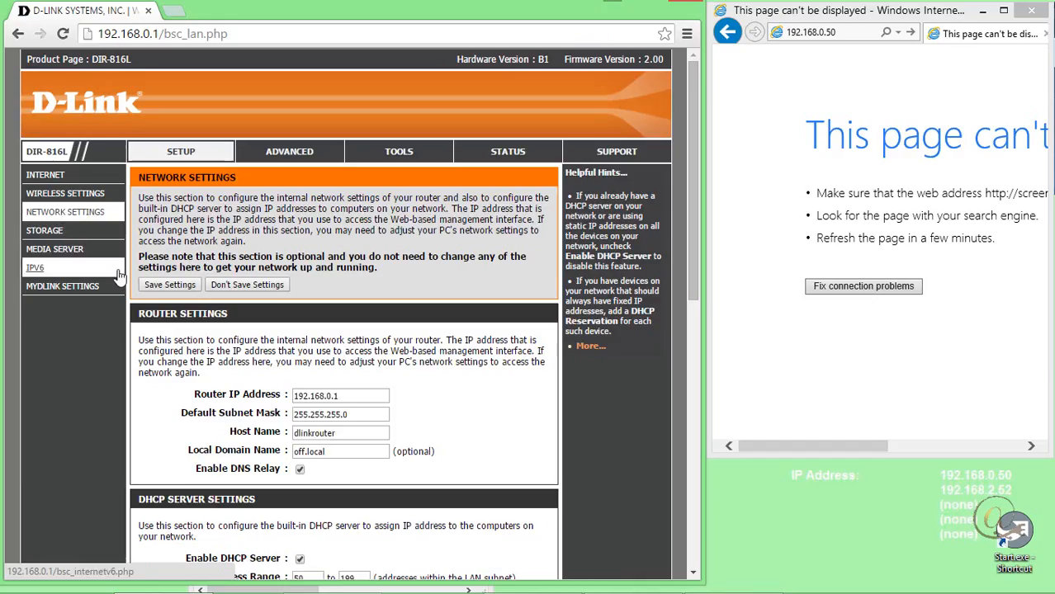
scroll(483, 395, "down", 1)
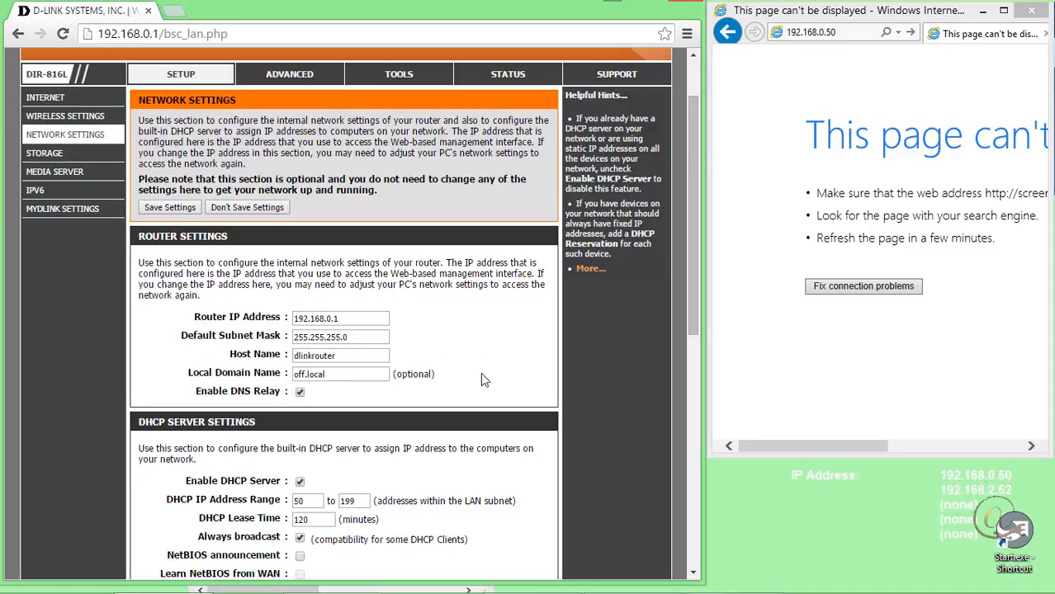
scroll(483, 380, "down", 2)
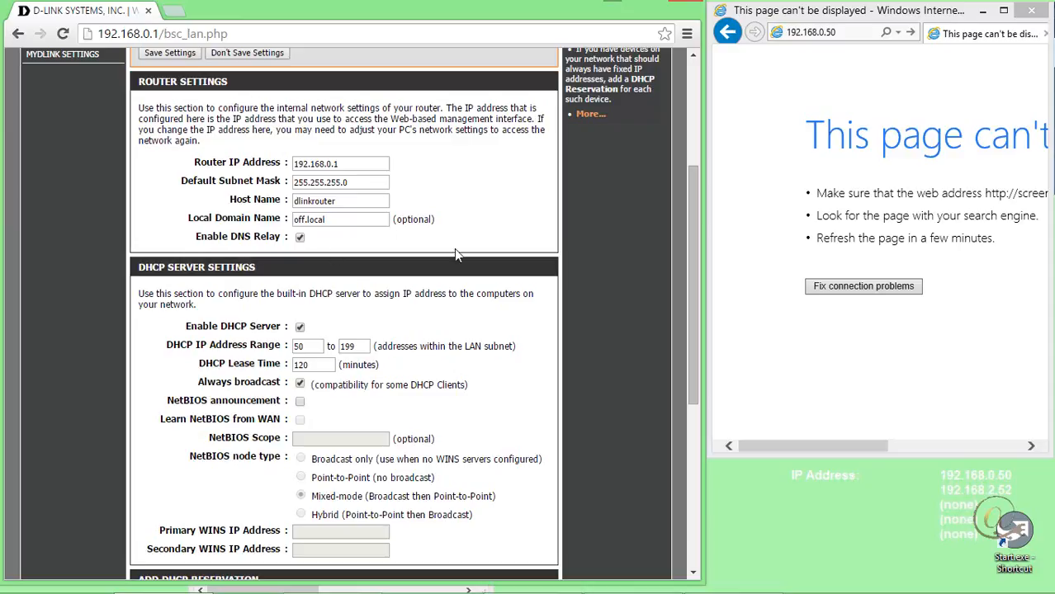
scroll(469, 245, "down", 1)
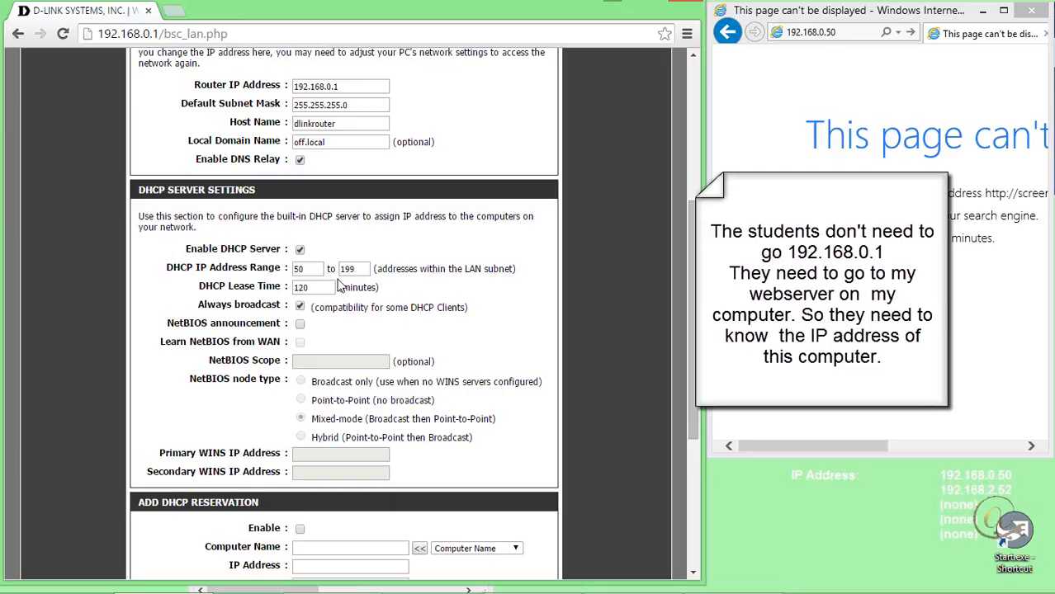
left_click(323, 287)
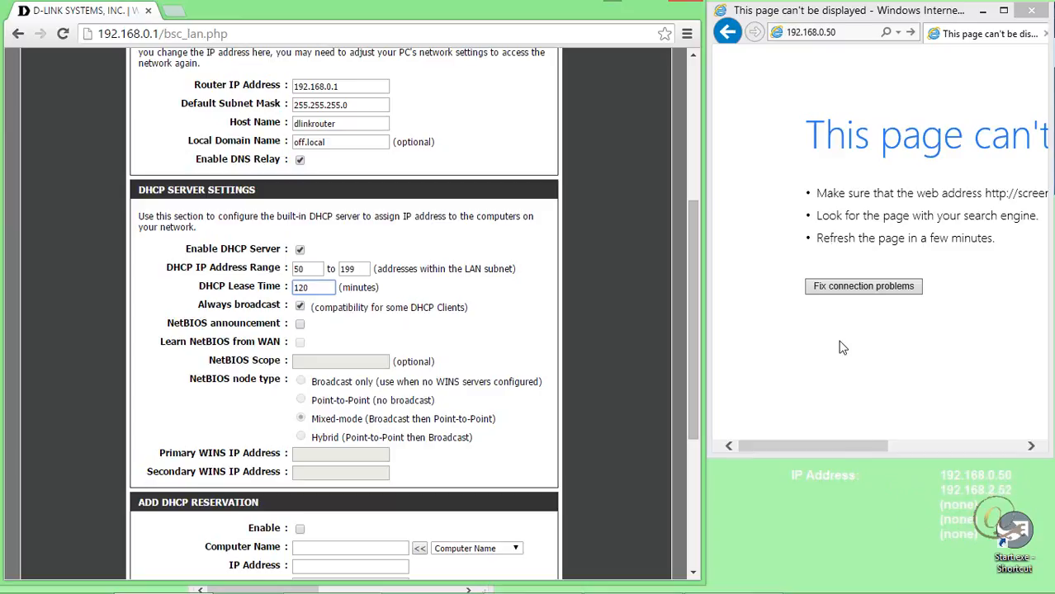
Switch to Internet Explorer and load the local web server page at 192.168.0.50.
left_click(909, 32)
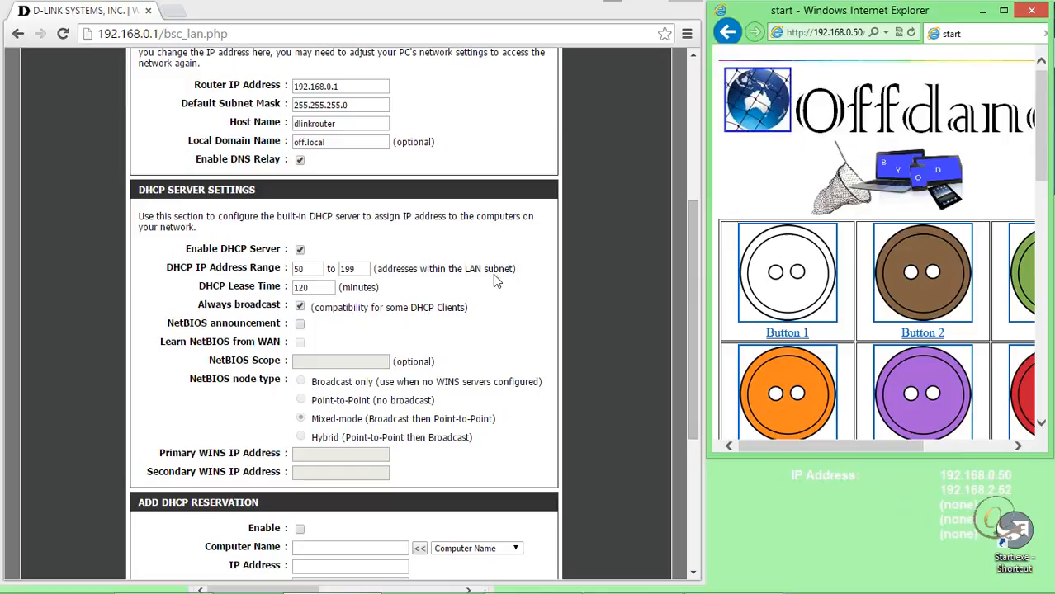
Switch back to the router page and examine the DHCP reservation form and the DHCP reservations list.
left_click(690, 279)
left_click_drag(690, 279, 689, 406)
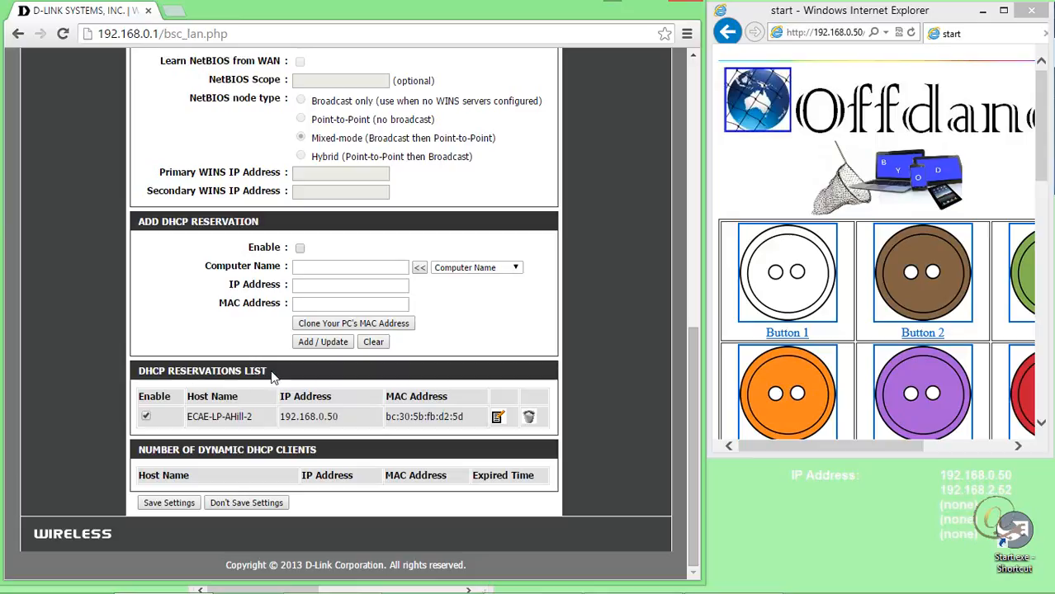
scroll(300, 393, "up", 4)
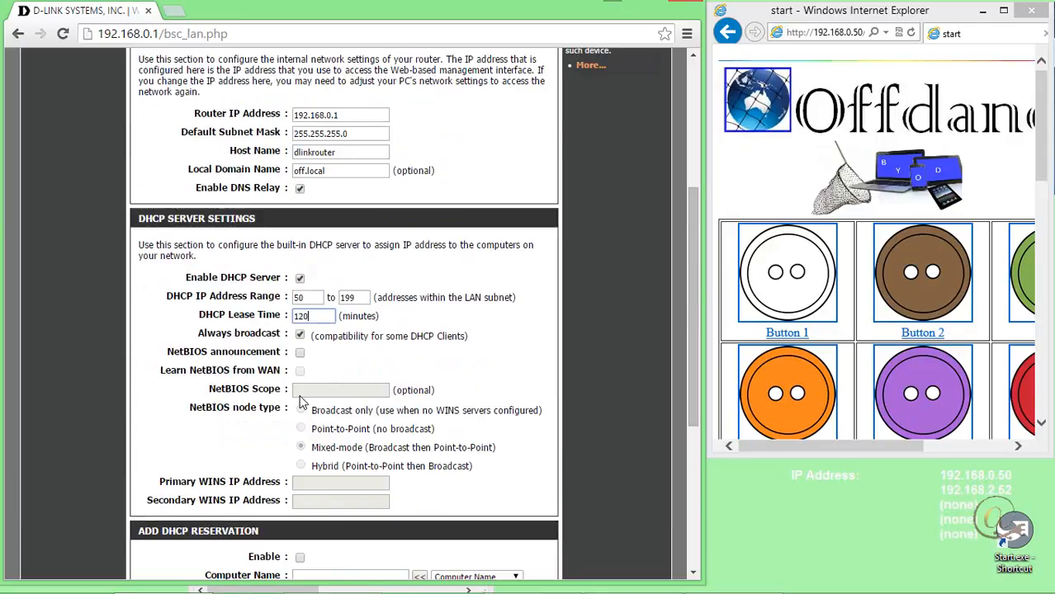
scroll(300, 402, "up", 2)
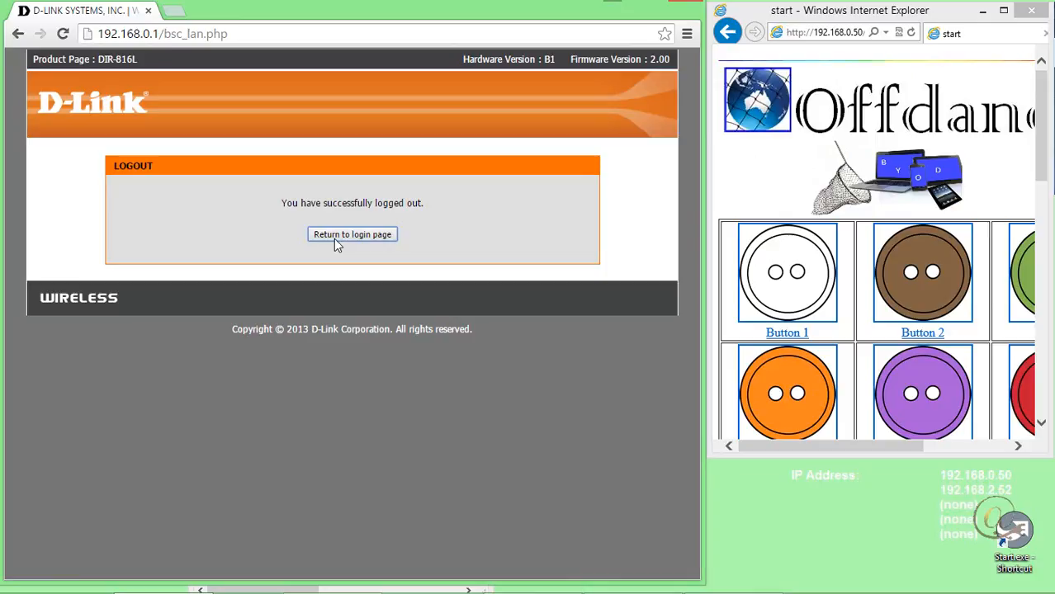
Log back in to the router with the admin password and review the network settings from the DHCP server section to the DHCP reservations list.
left_click(336, 238)
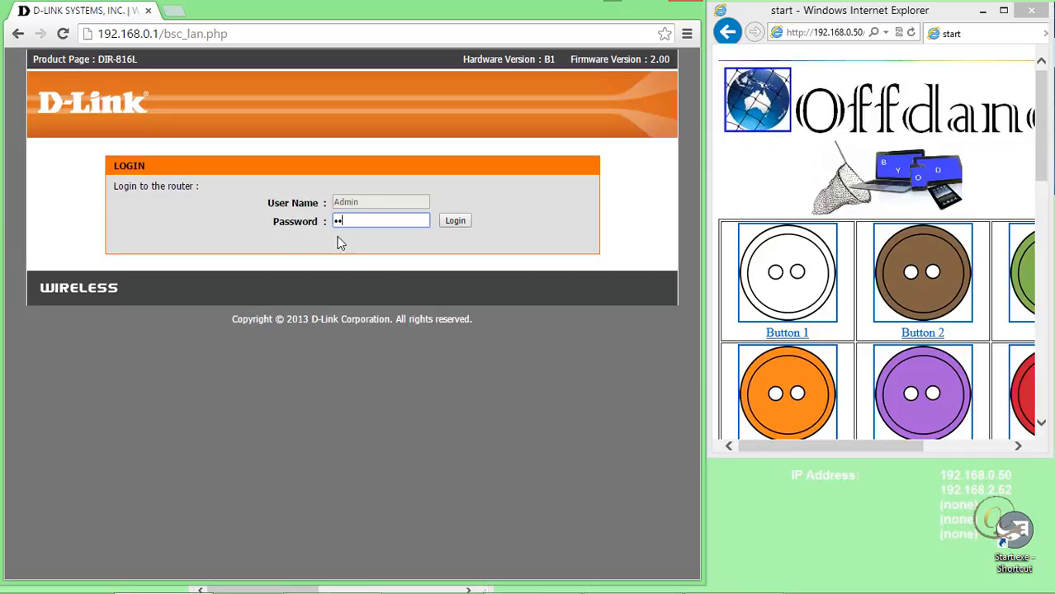
key("Return")
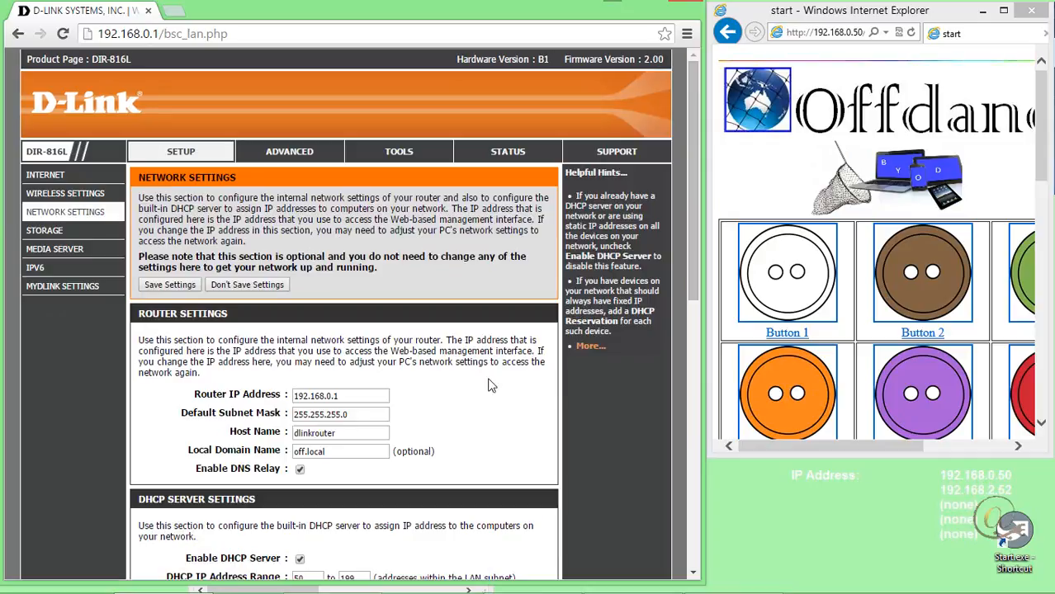
scroll(499, 437, "down", 2)
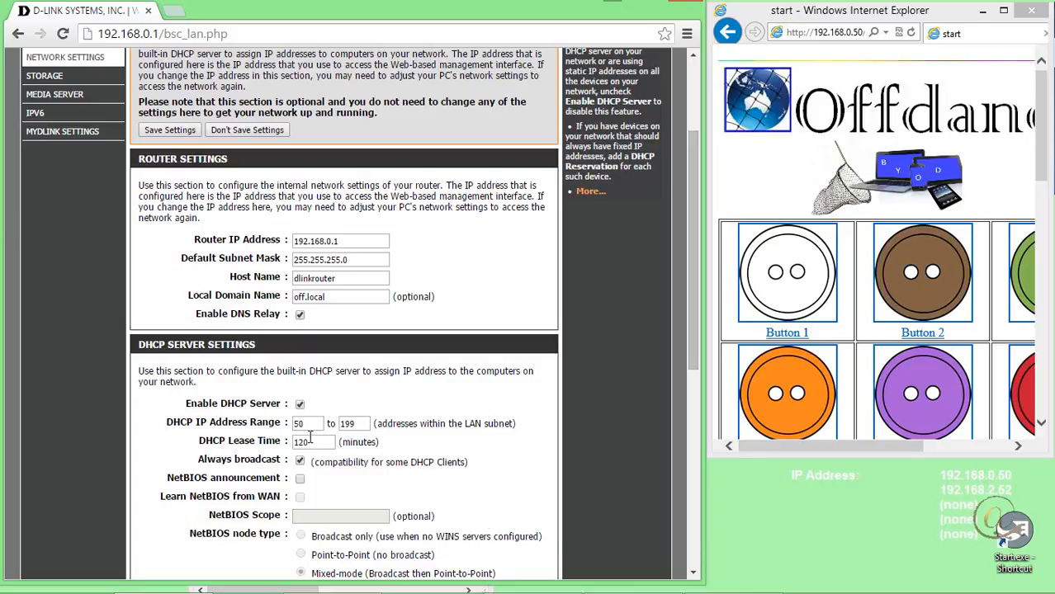
scroll(317, 441, "down", 5)
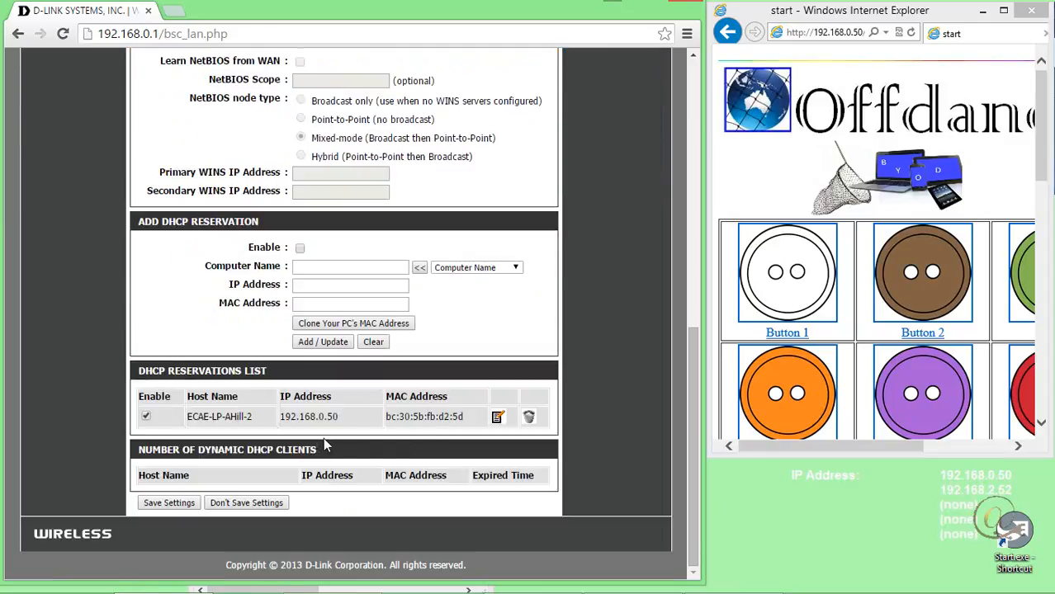
scroll(327, 446, "up", 6)
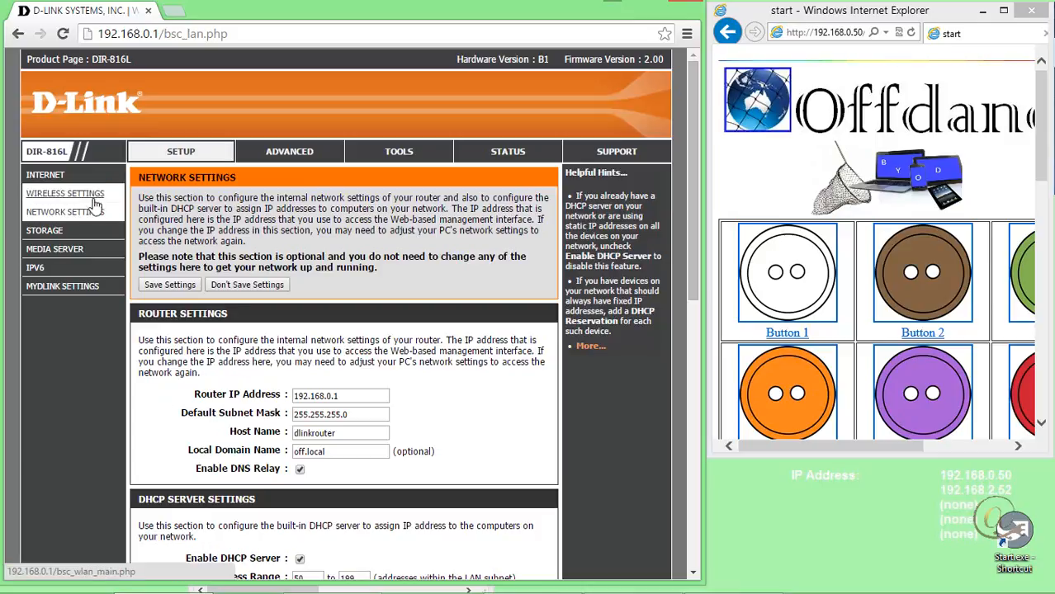
Look over the router's storage and administrator settings, and return to the network settings to examine the router IP address.
left_click(43, 233)
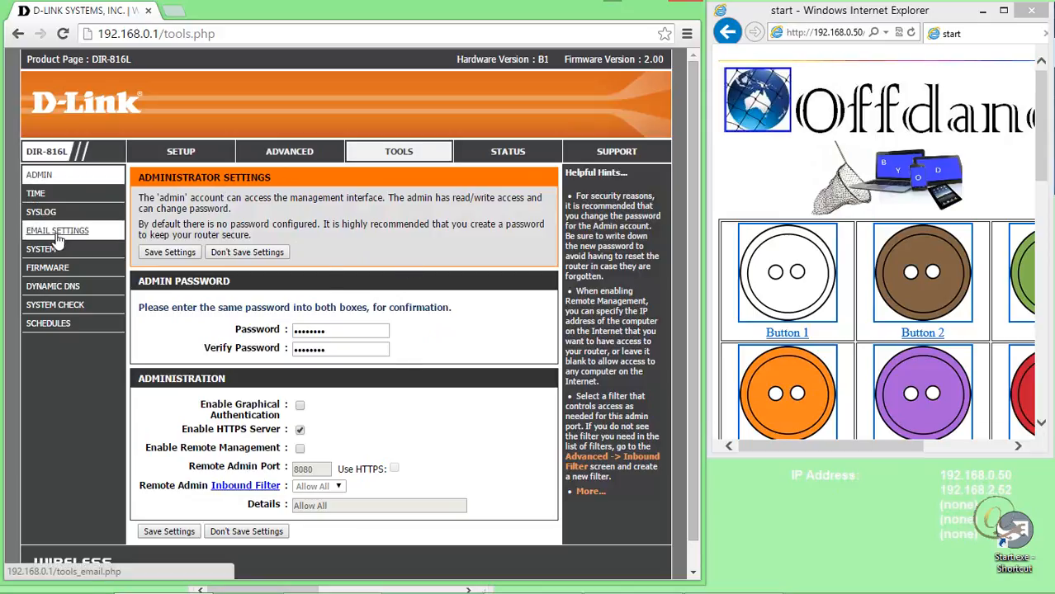
left_click(175, 151)
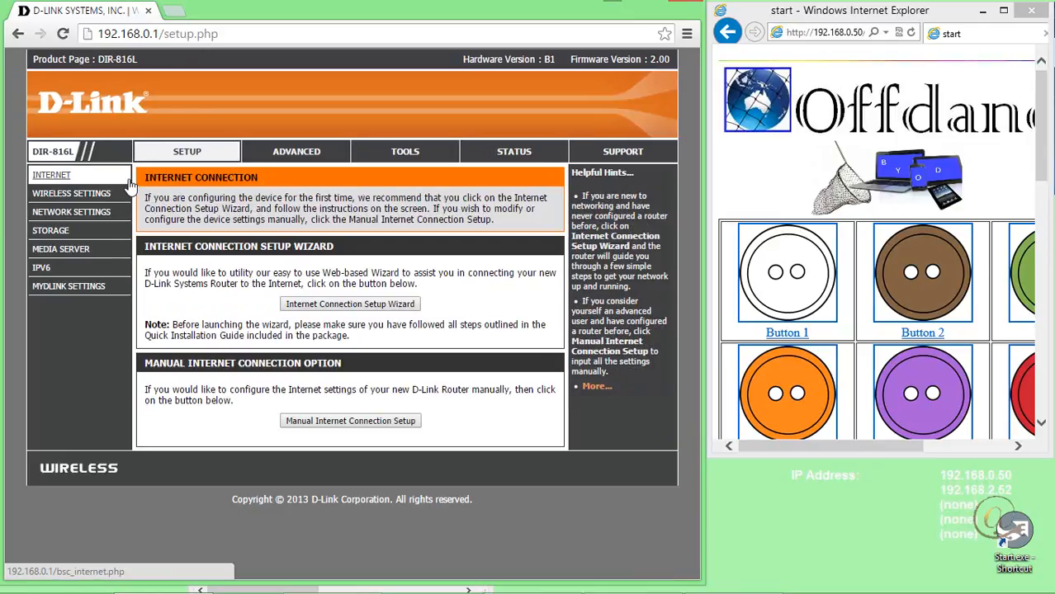
left_click(60, 216)
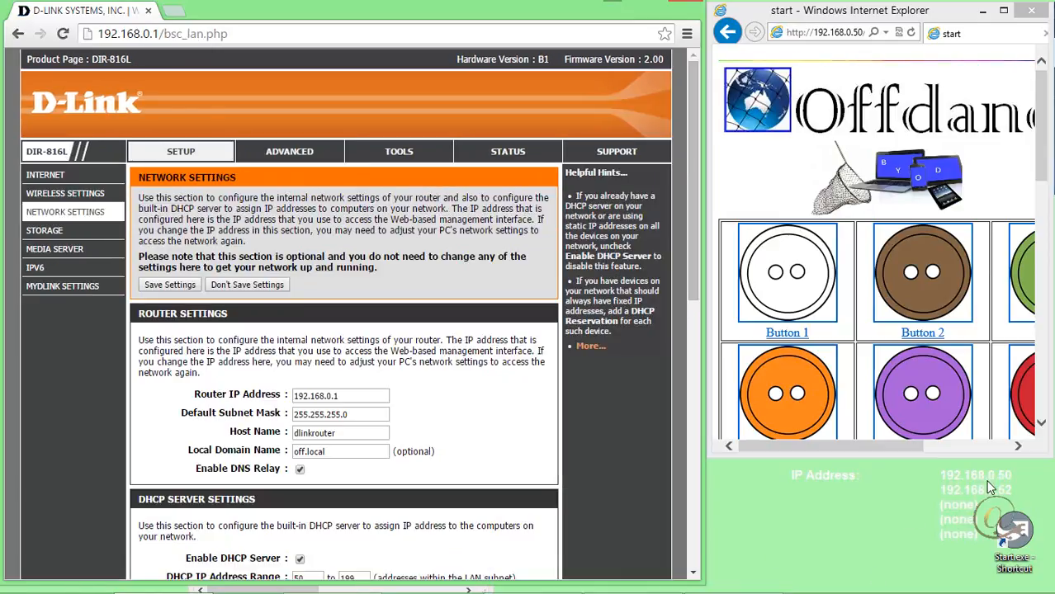
left_click(330, 397)
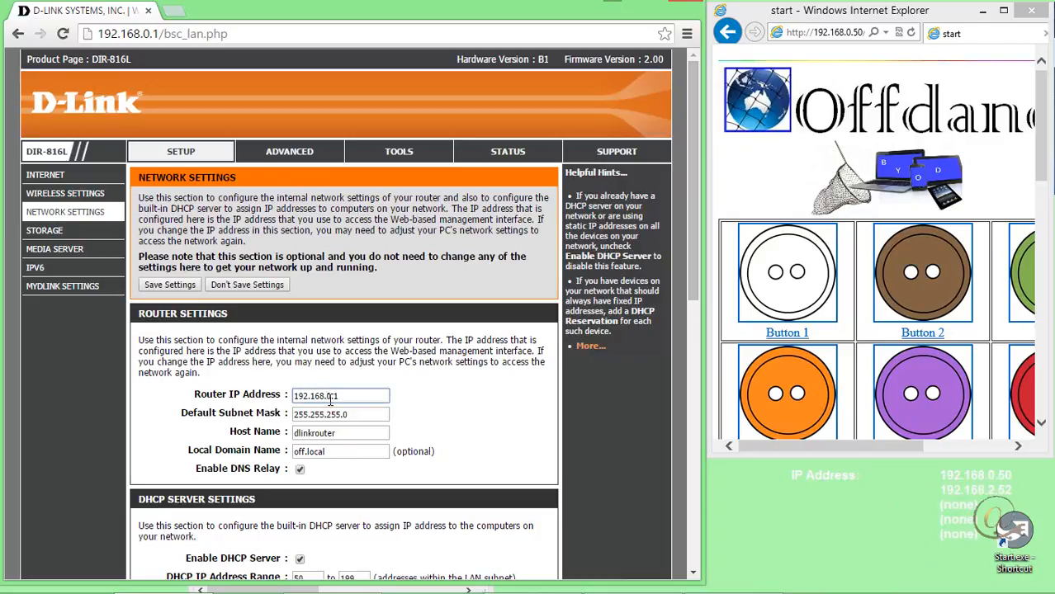
left_click(492, 410)
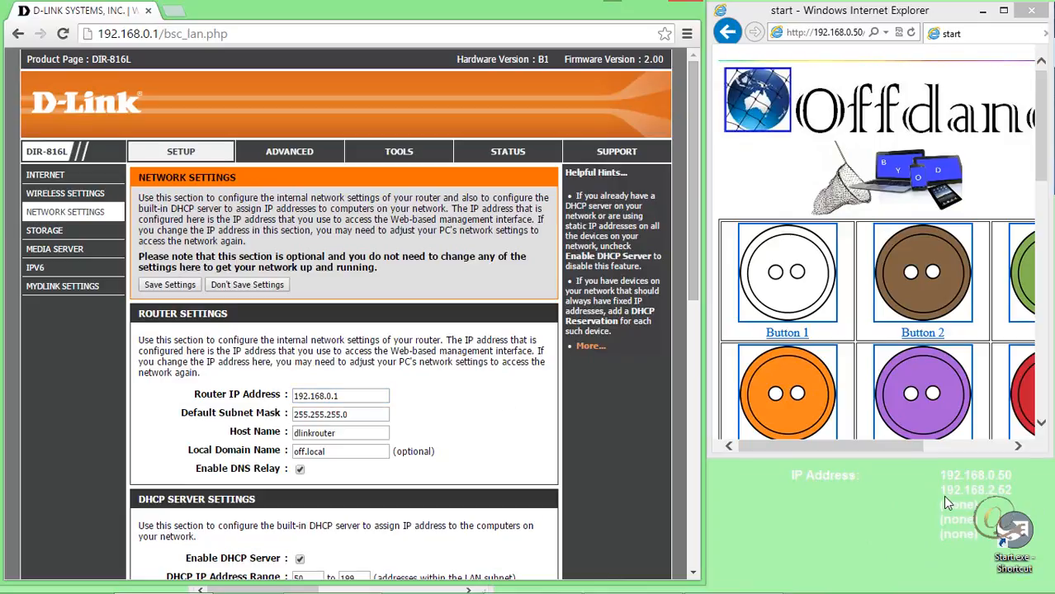